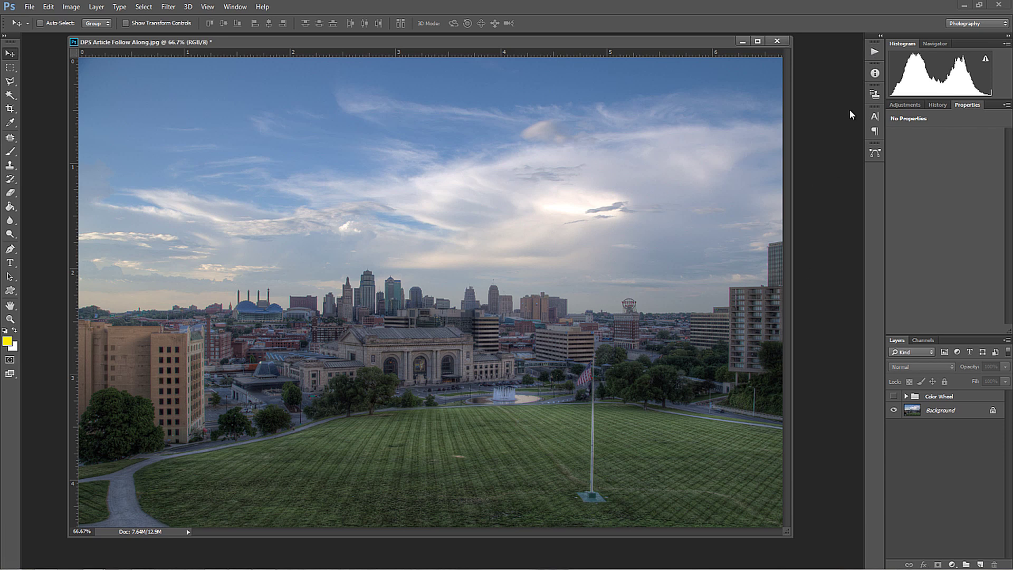
- Play the Contrast Checker action from the Actions panel to turn the skyline black and white
left_click(874, 53)
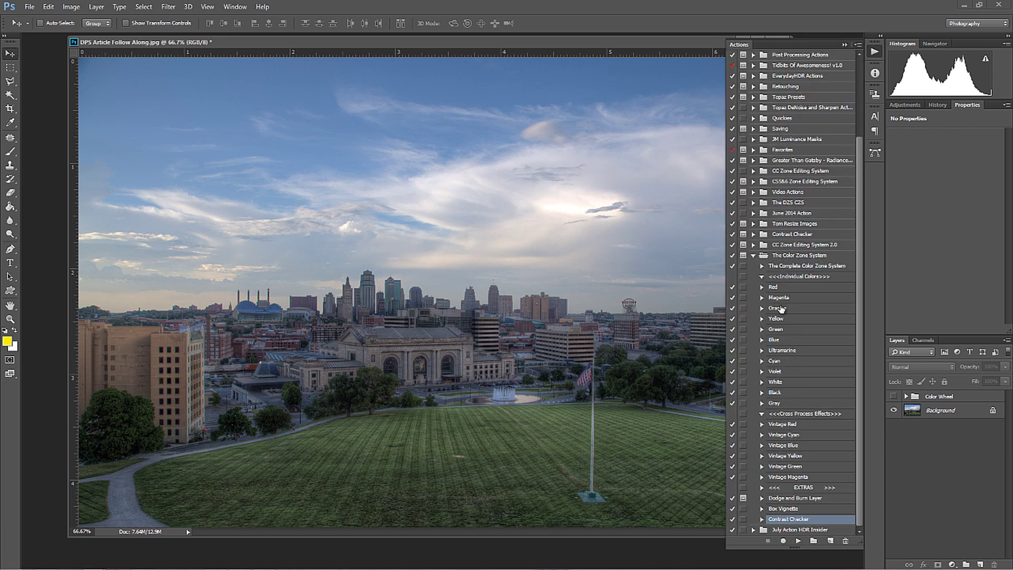
left_click(798, 540)
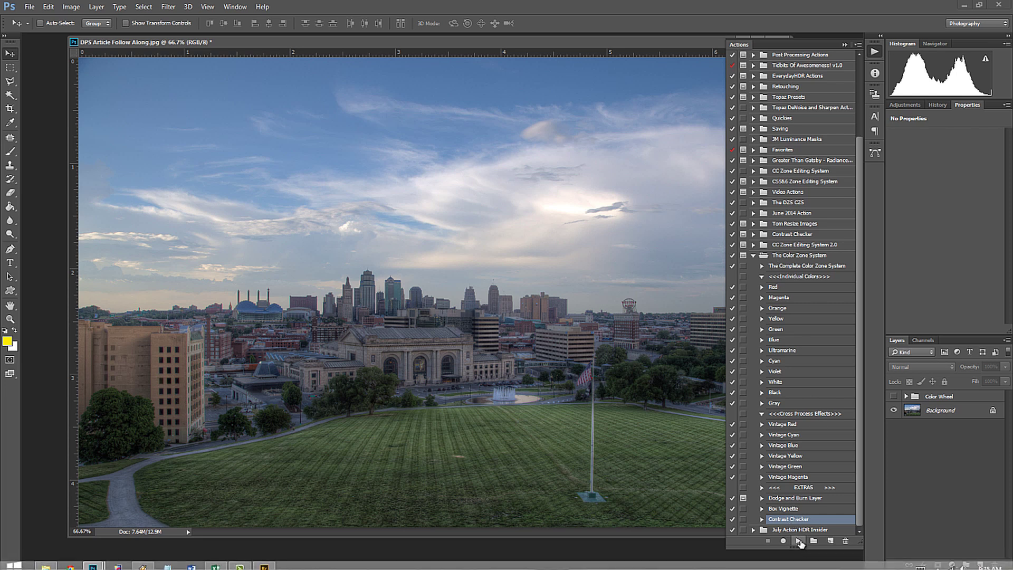
left_click(798, 541)
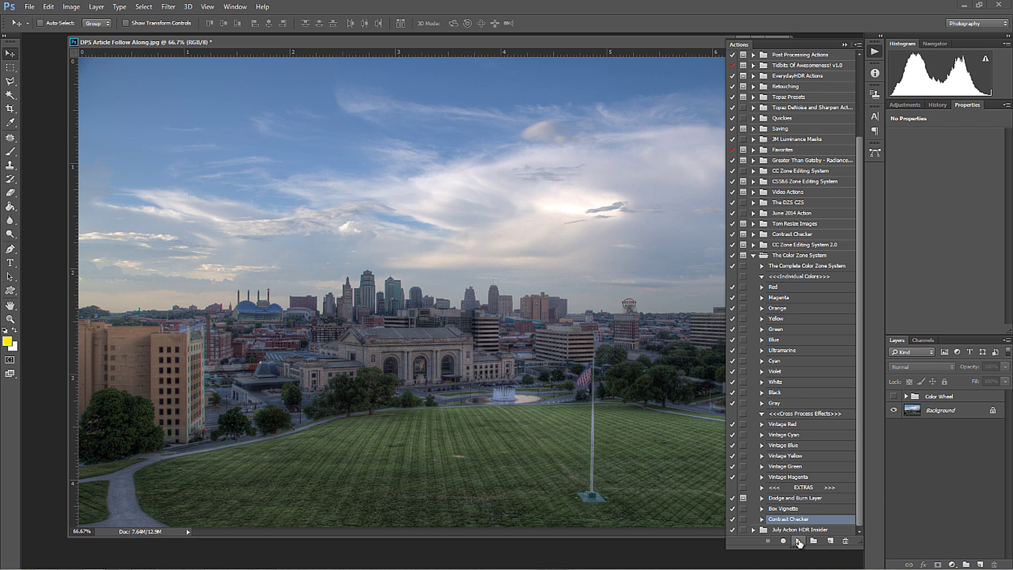
- Move the Contrast Checker group above Color Wheel, expand it, and select Gradient Map 1
left_click(845, 45)
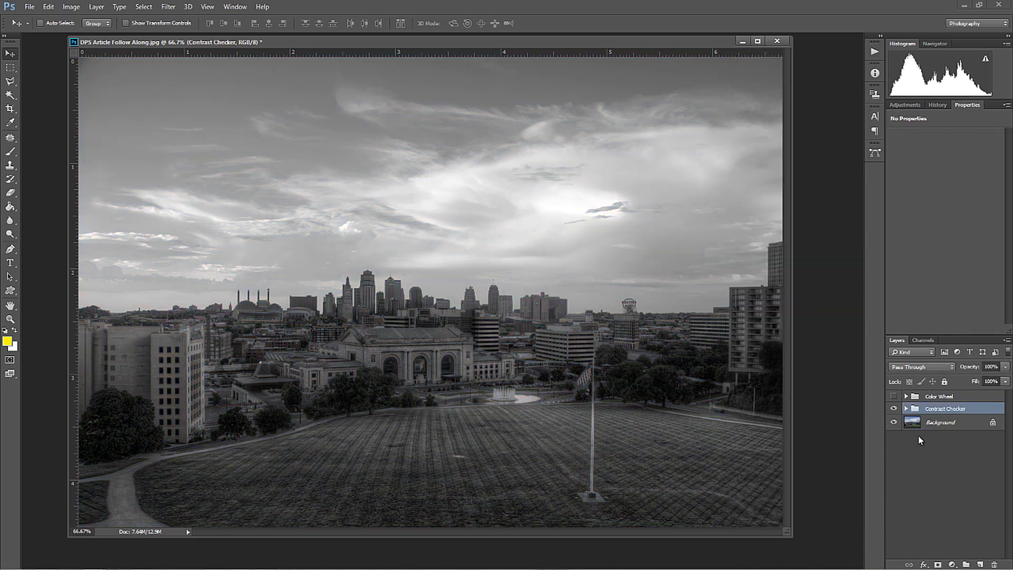
left_click_drag(913, 409, 918, 399)
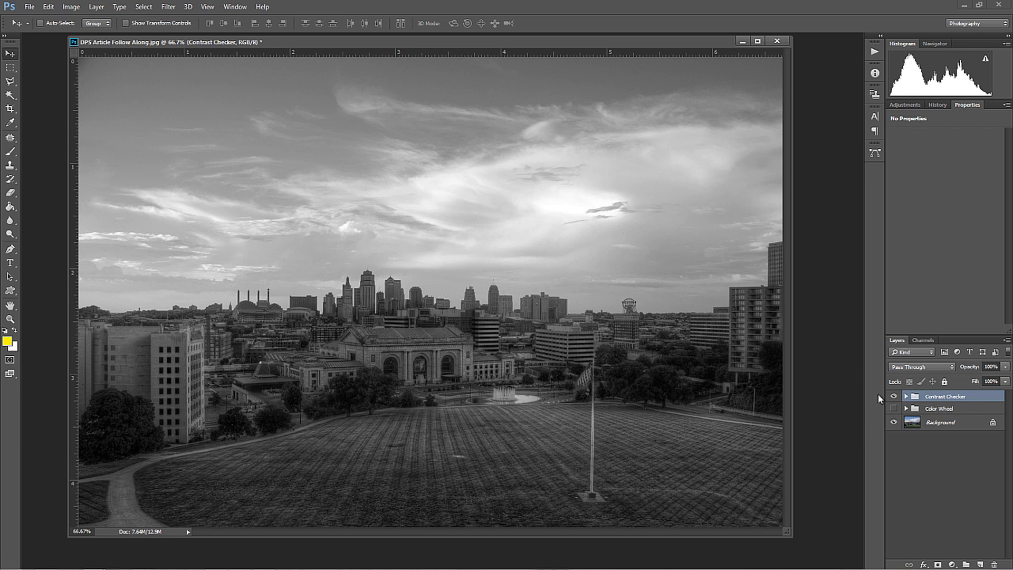
left_click(905, 396)
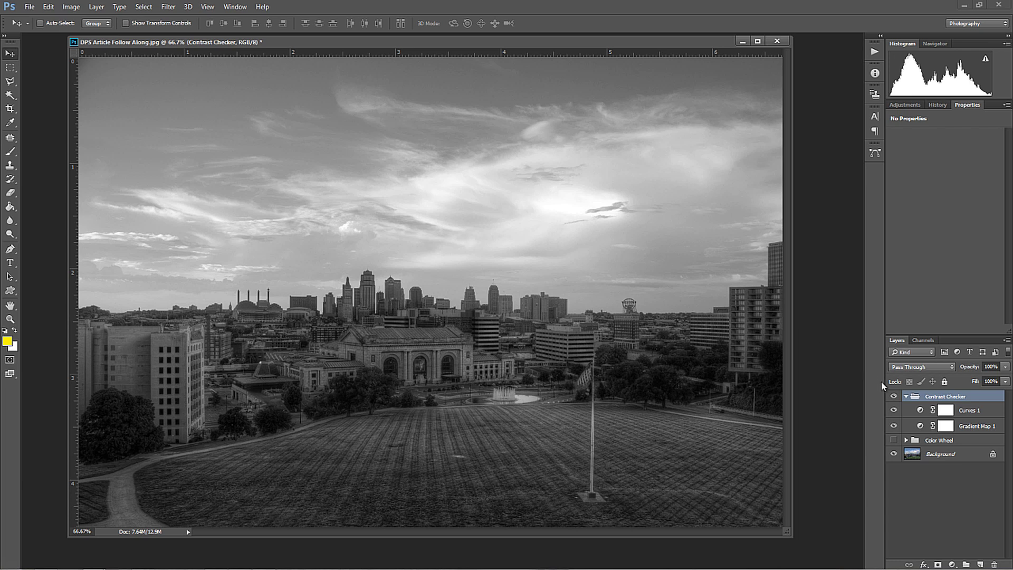
left_click(921, 427)
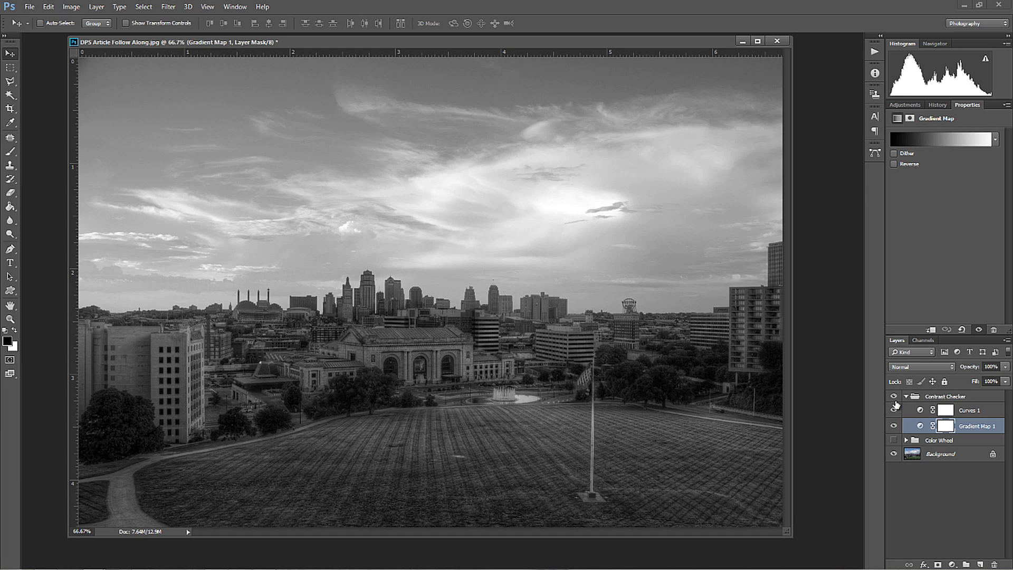
- Show the Color Wheel test chart and toggle Gradient Map 1 to compare colour with greyscale
left_click(896, 440)
left_click(895, 441)
left_click(906, 440)
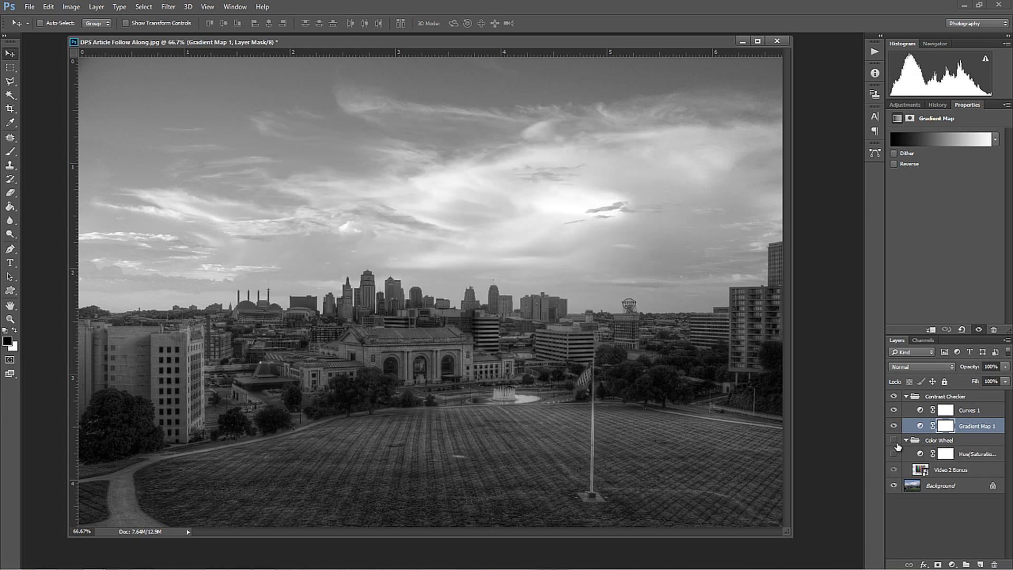
left_click(894, 440)
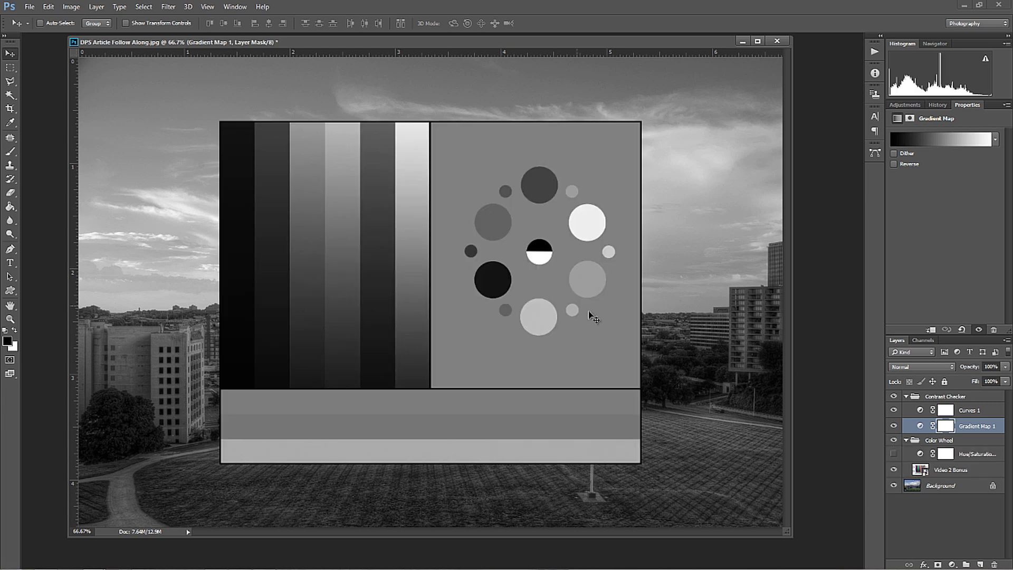
left_click(893, 426)
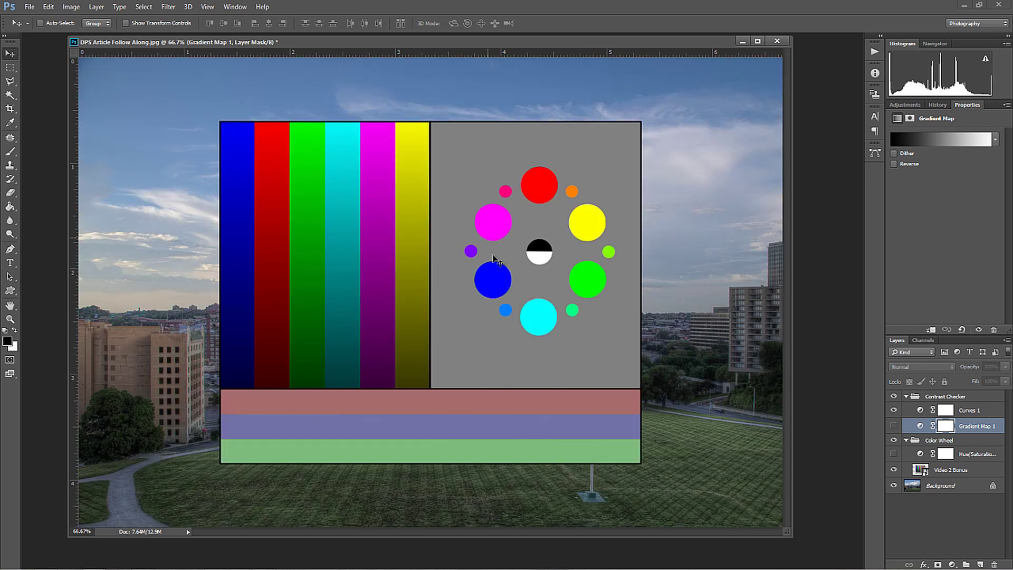
left_click(893, 425)
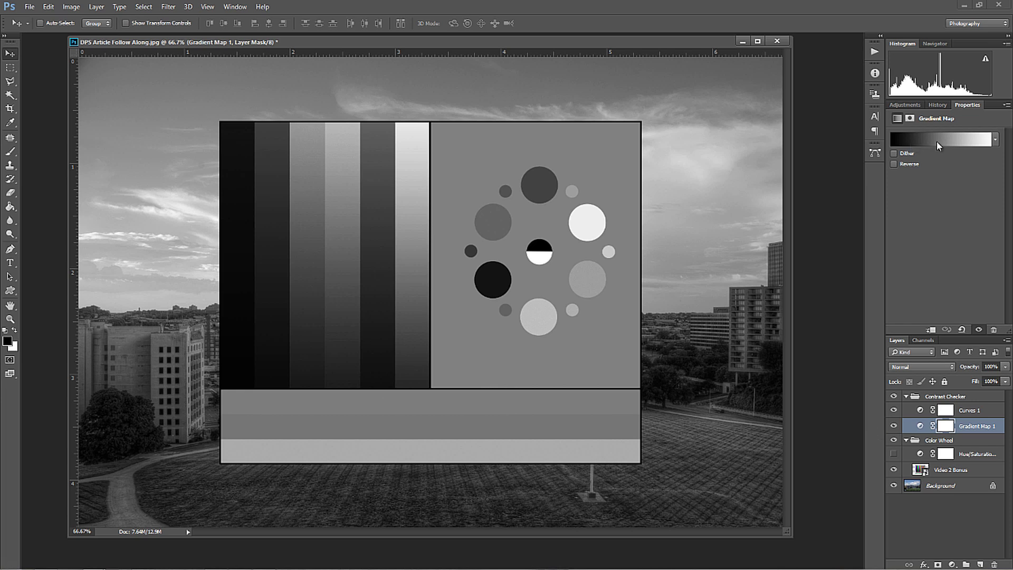
- Compare the chart with Hue/Saturation desaturation, then restore Gradient Map 1 and turn Hue/Saturation off
left_click(893, 425)
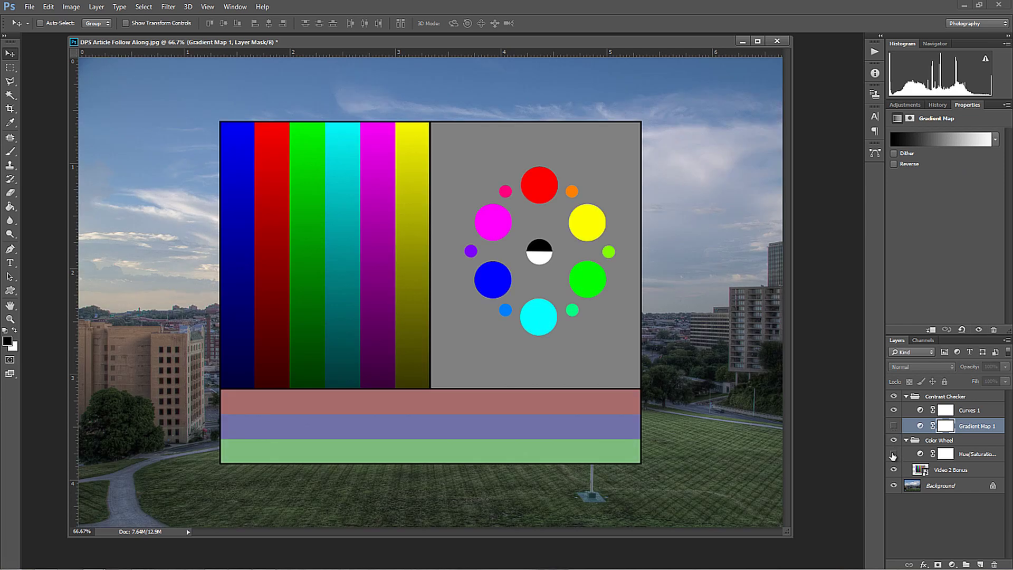
left_click(893, 455)
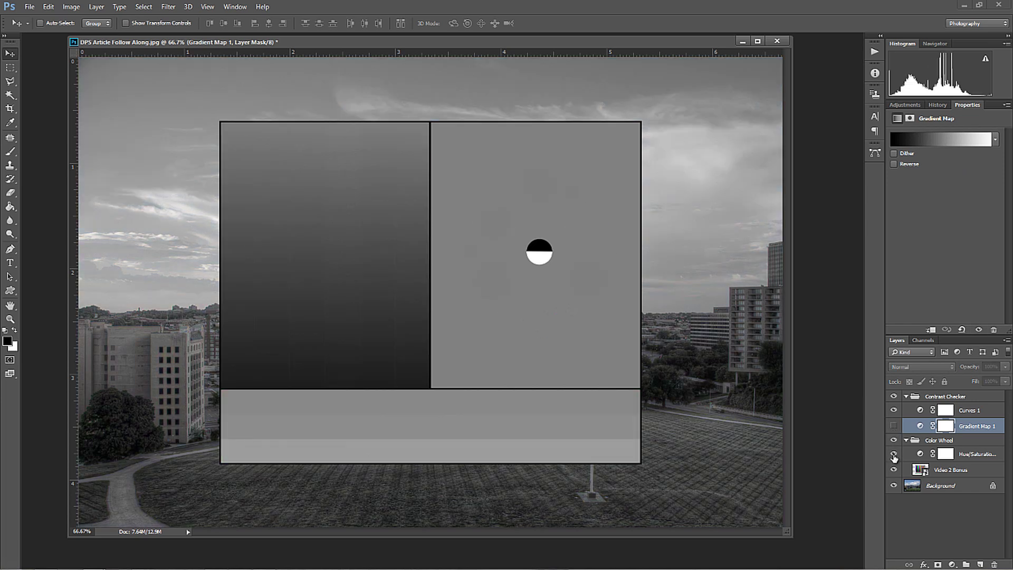
left_click(918, 457)
left_click_drag(893, 197, 861, 204)
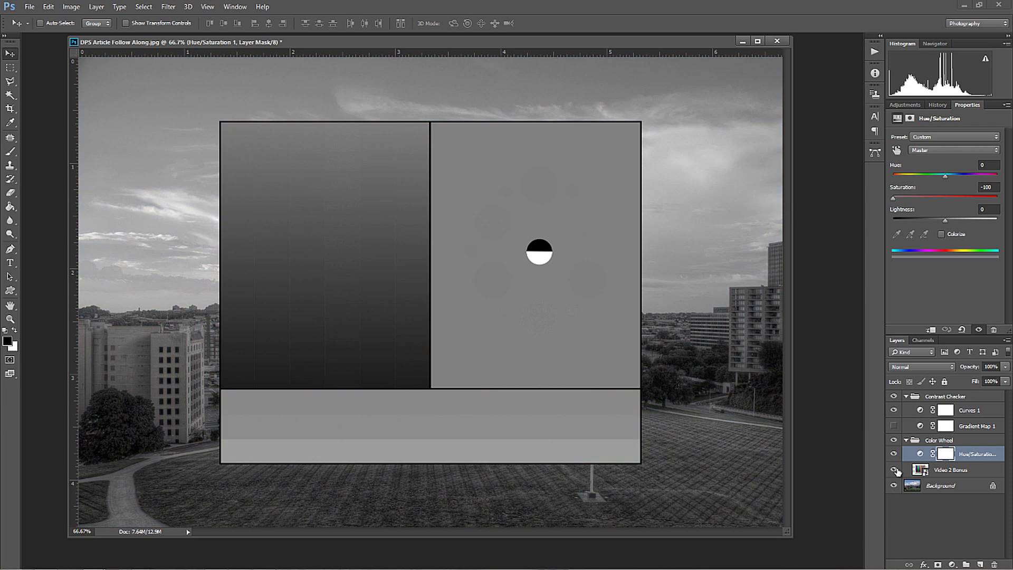
left_click(894, 470)
left_click(896, 470)
left_click(894, 427)
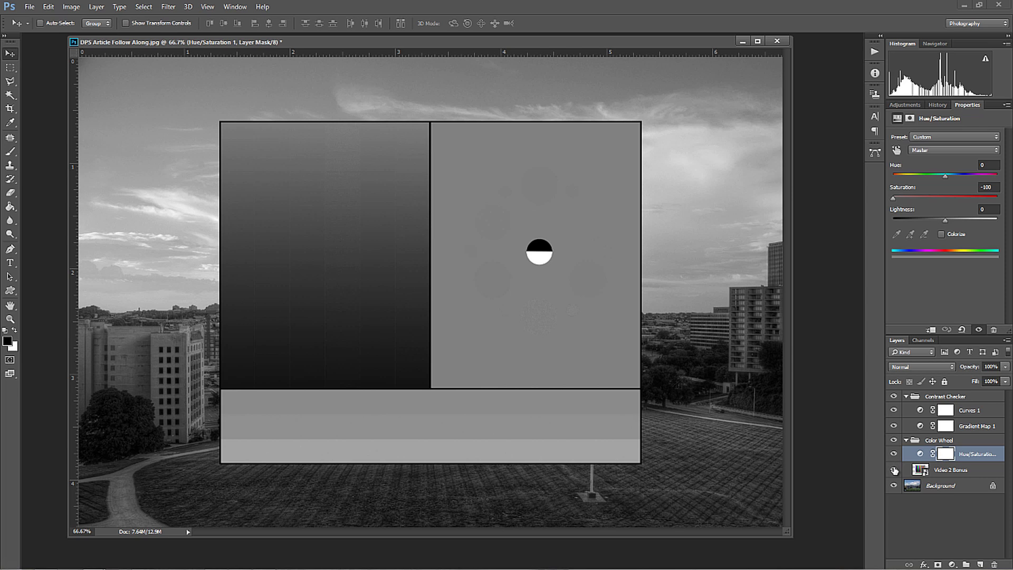
left_click(894, 454)
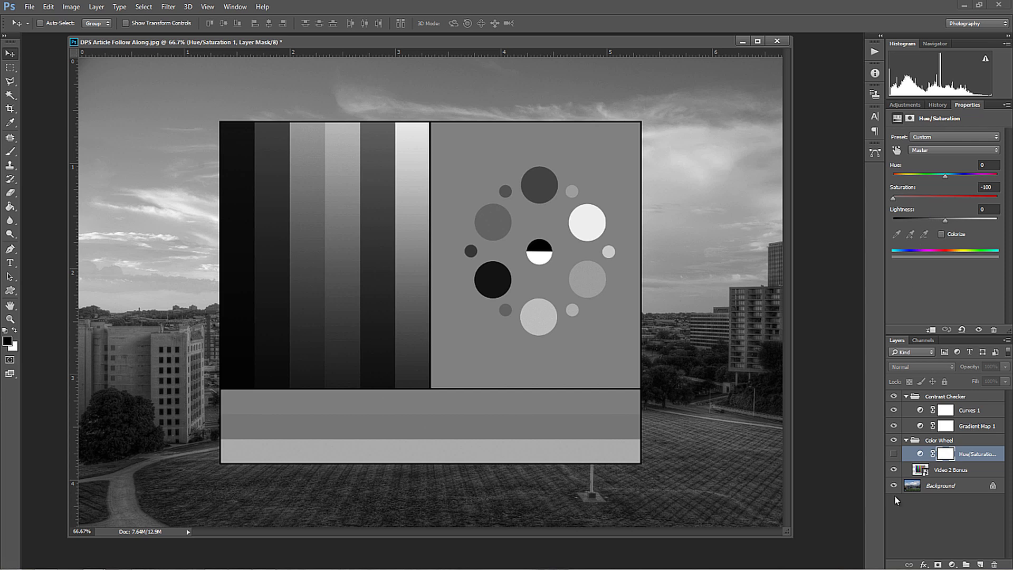
- Hide the test chart and pull in the Curves 1 black and white points while previewing clipping
left_click(893, 440)
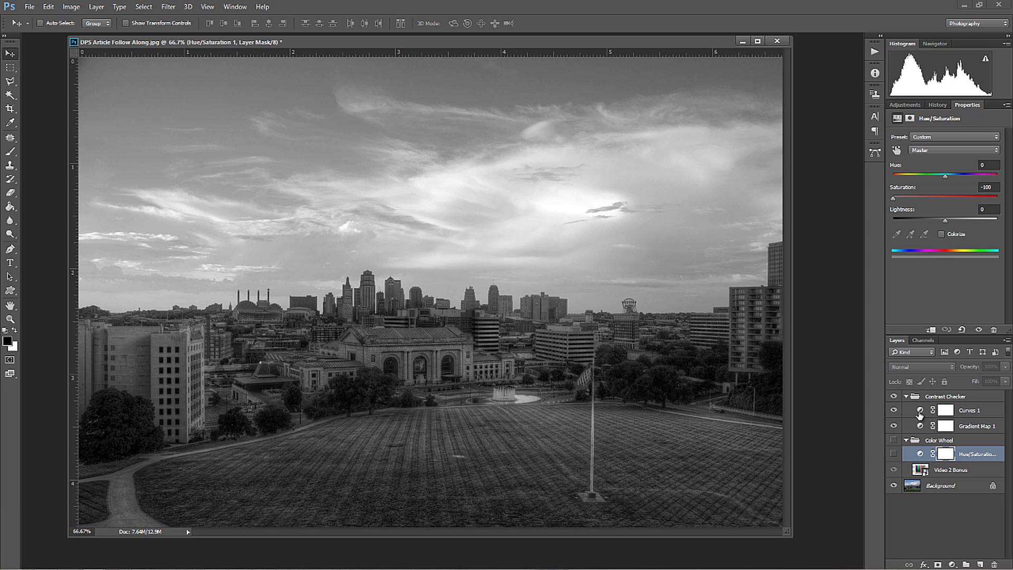
left_click(920, 411)
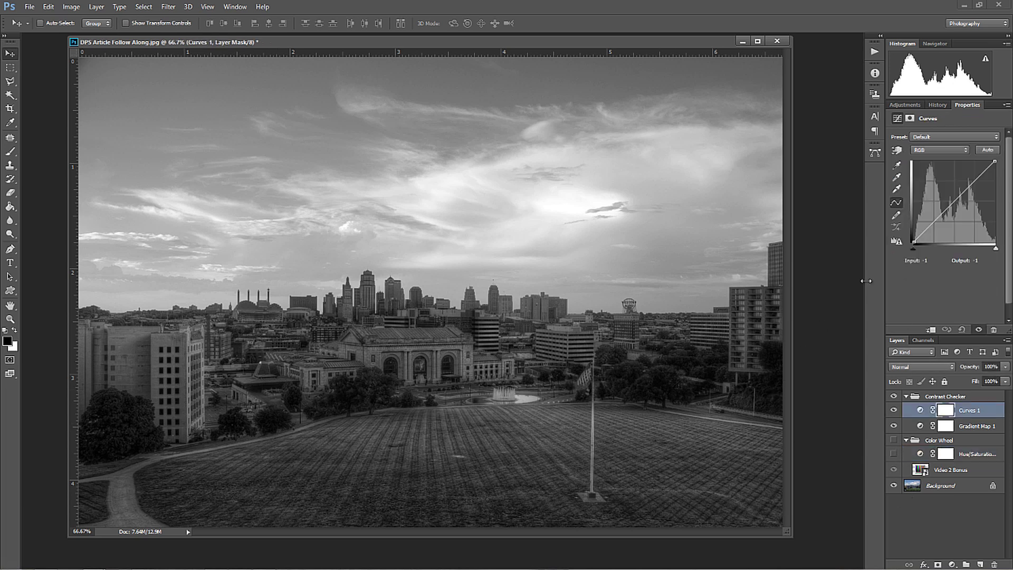
left_click(912, 249, "alt")
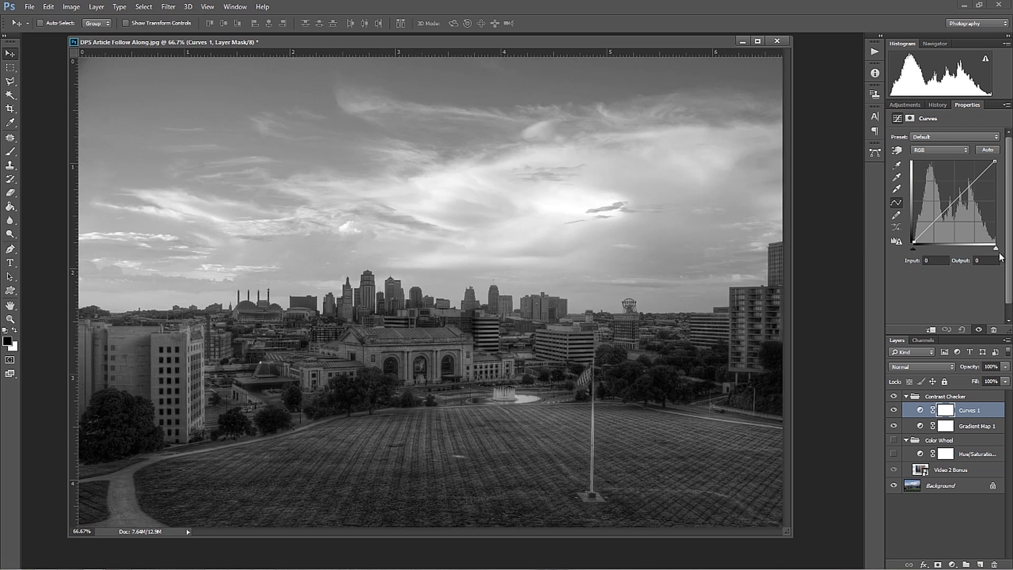
left_click(996, 248, "alt")
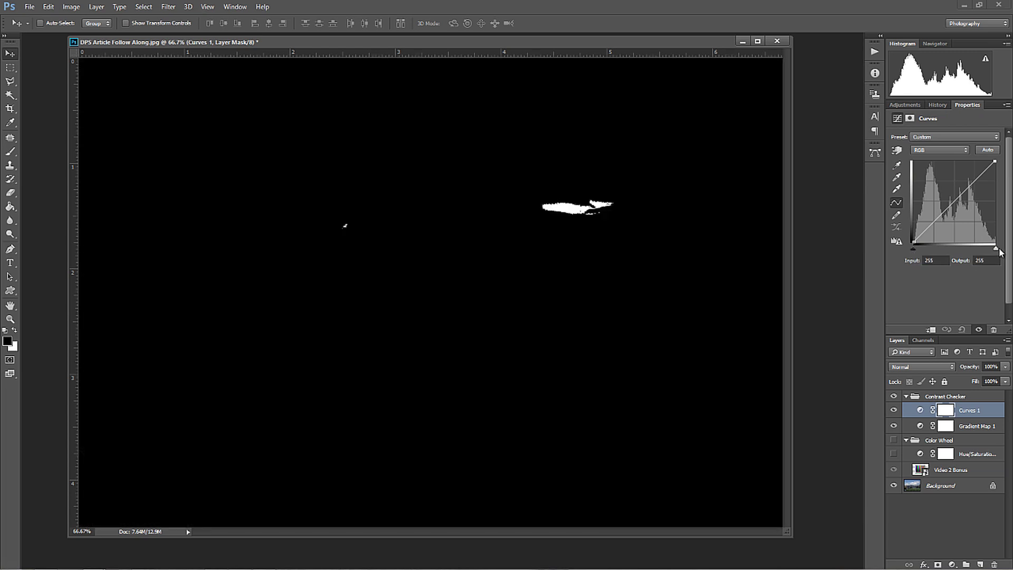
left_click(913, 248, "alt")
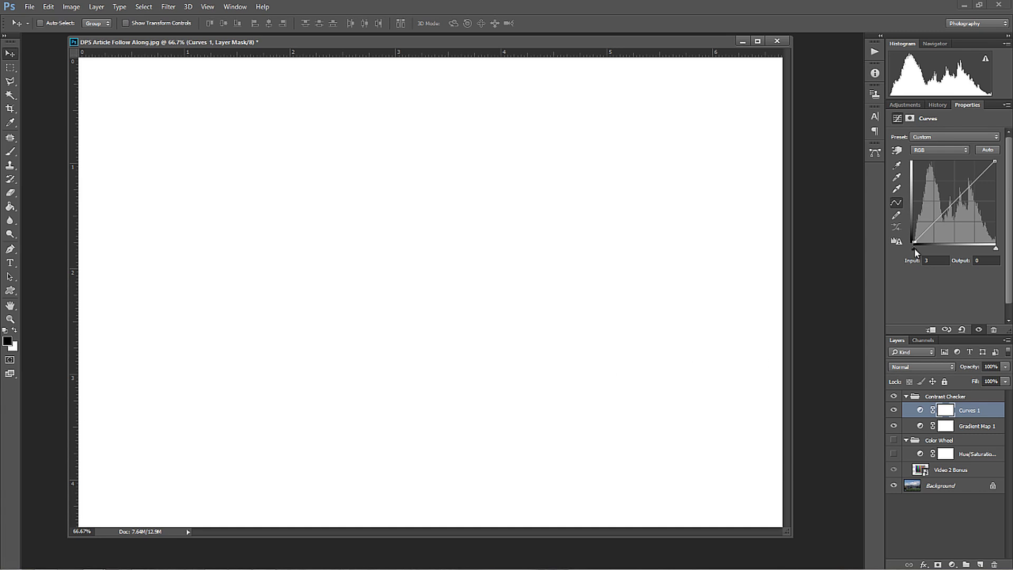
left_click_drag(914, 249, 917, 248)
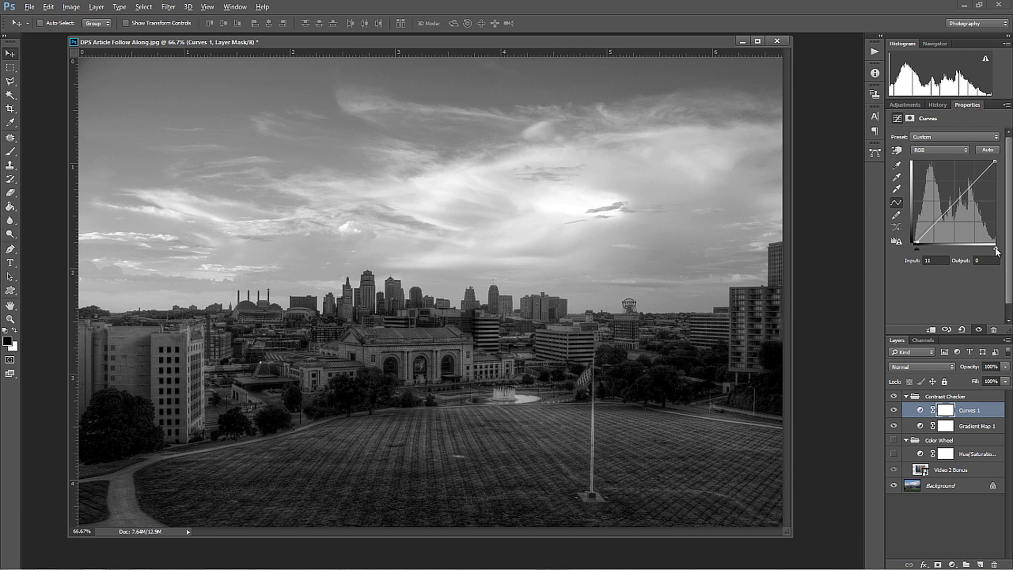
left_click_drag(996, 247, 994, 252)
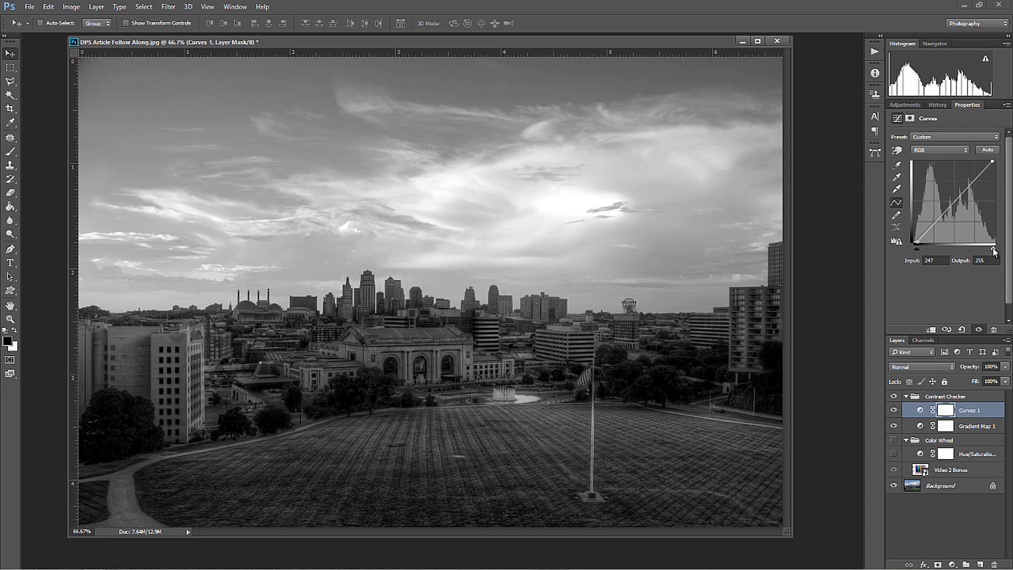
left_click(892, 410)
left_click(891, 411)
- Refine the Curves 1 white and black points to balance clipping, comparing with the adjustment off
mouse_move(993, 248)
left_mouse_down()
mouse_move(981, 253)
mouse_move(990, 250)
left_mouse_up()
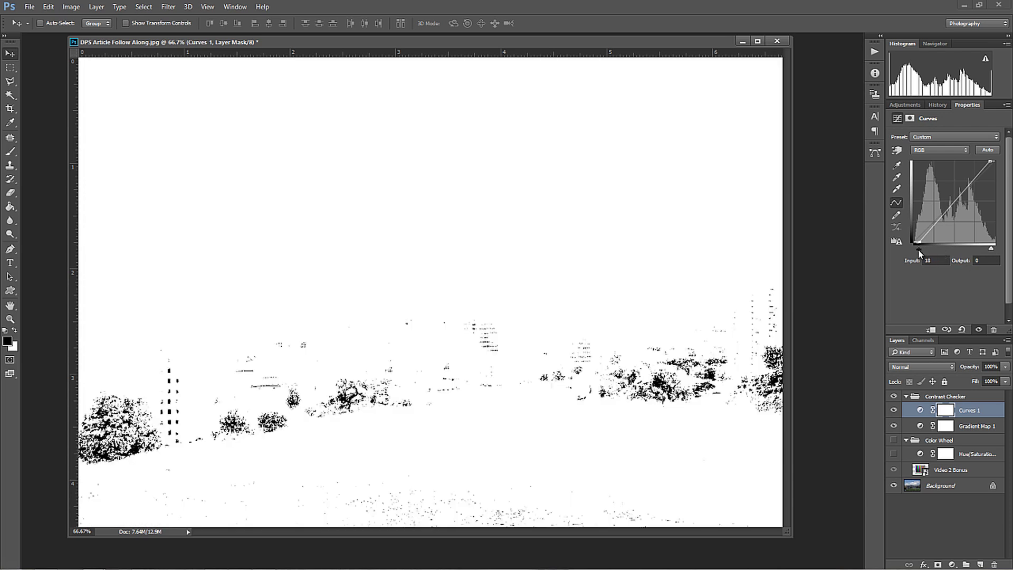
left_click_drag(918, 254, 917, 255)
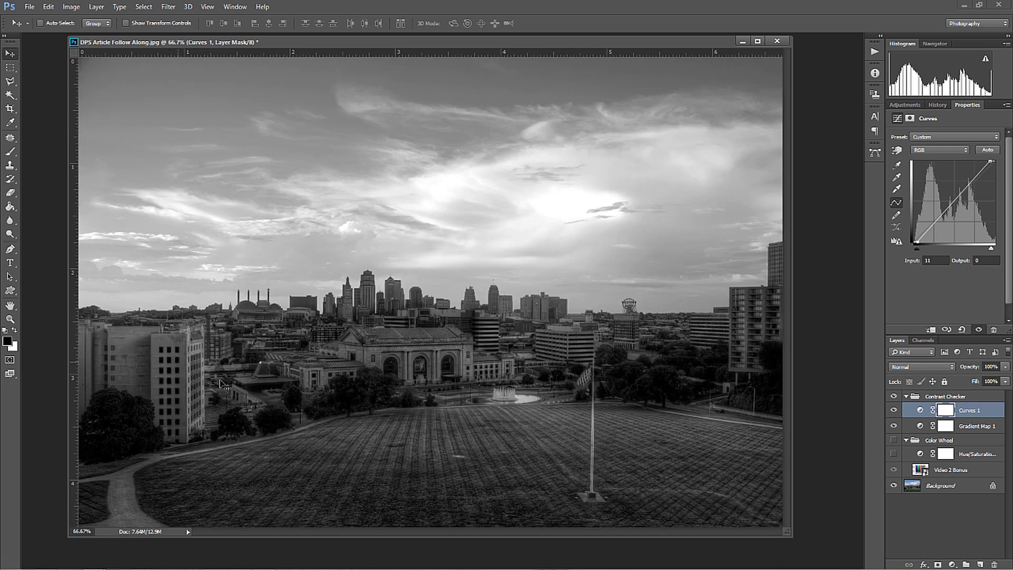
left_click(893, 410)
left_click(893, 410)
left_click(893, 410)
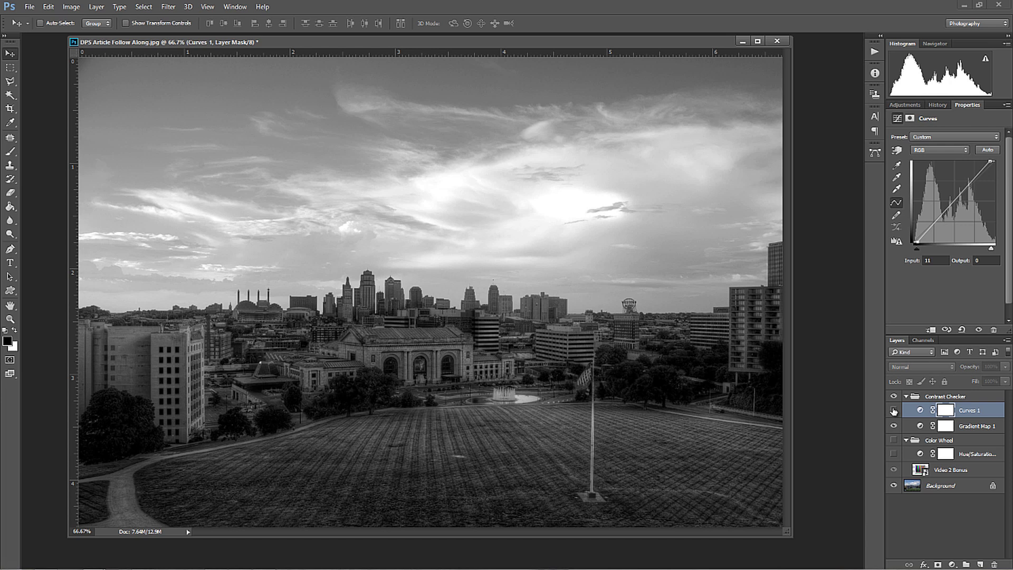
left_click(893, 410)
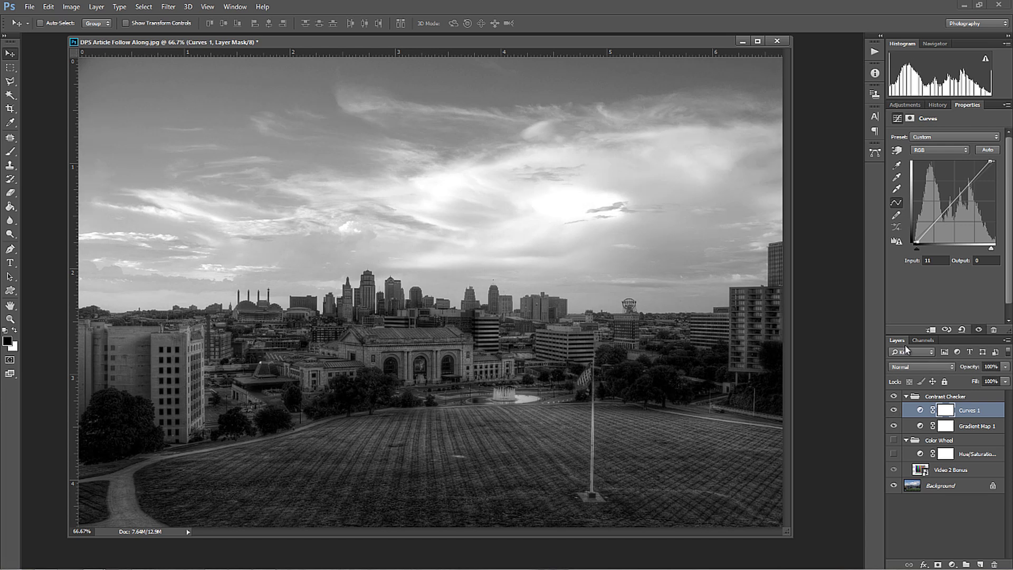
- With the targeted-adjustment tool, brighten the sky and darken, then slightly lift, the grass tones
left_click(896, 150)
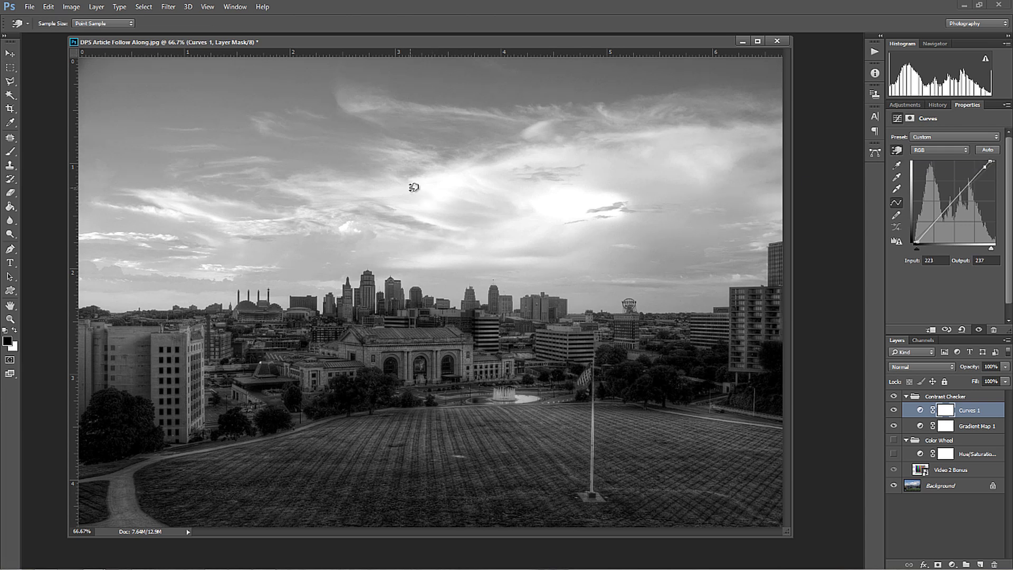
left_click_drag(413, 186, 414, 177)
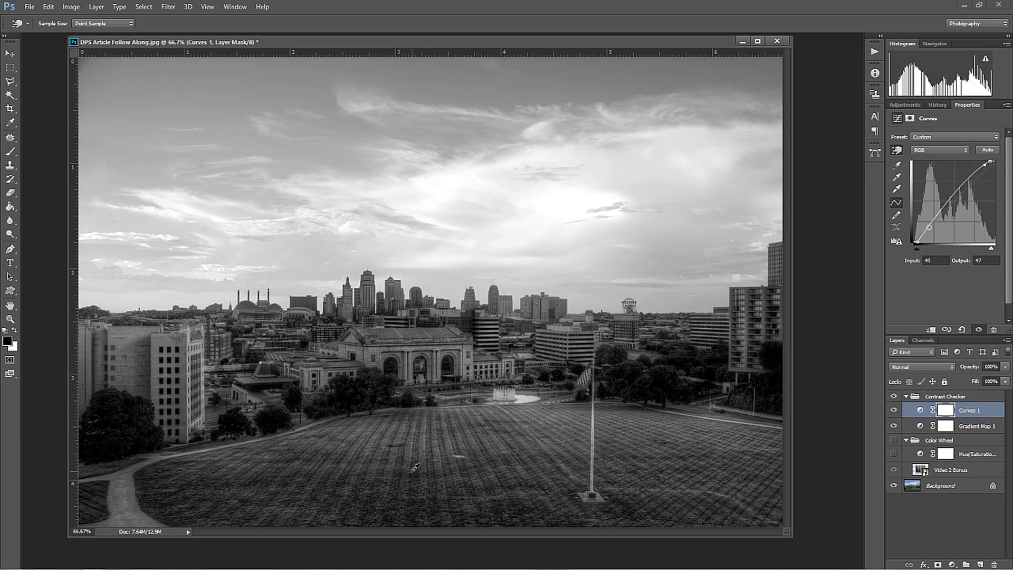
left_click_drag(418, 468, 419, 473)
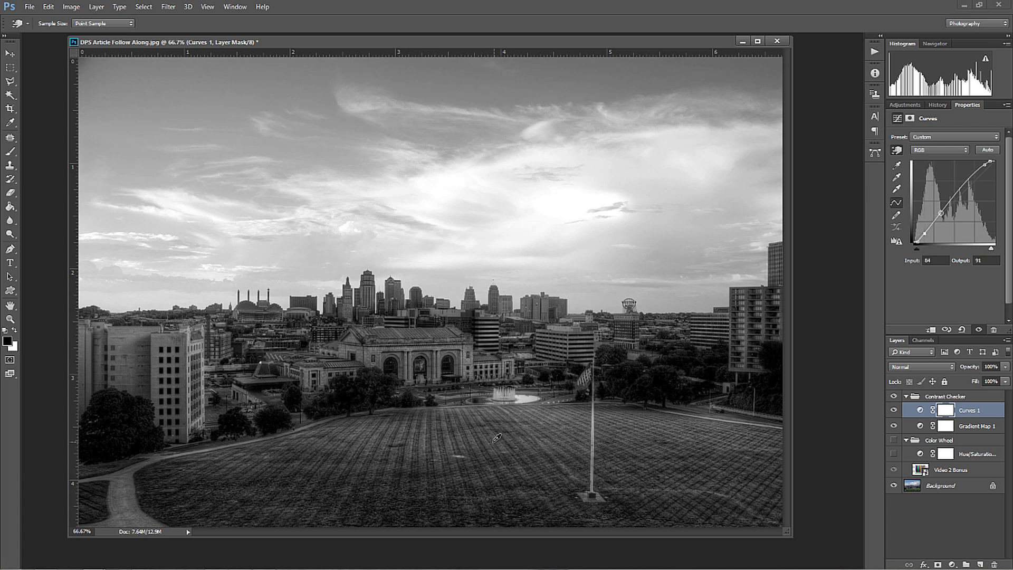
left_click_drag(497, 438, 495, 438)
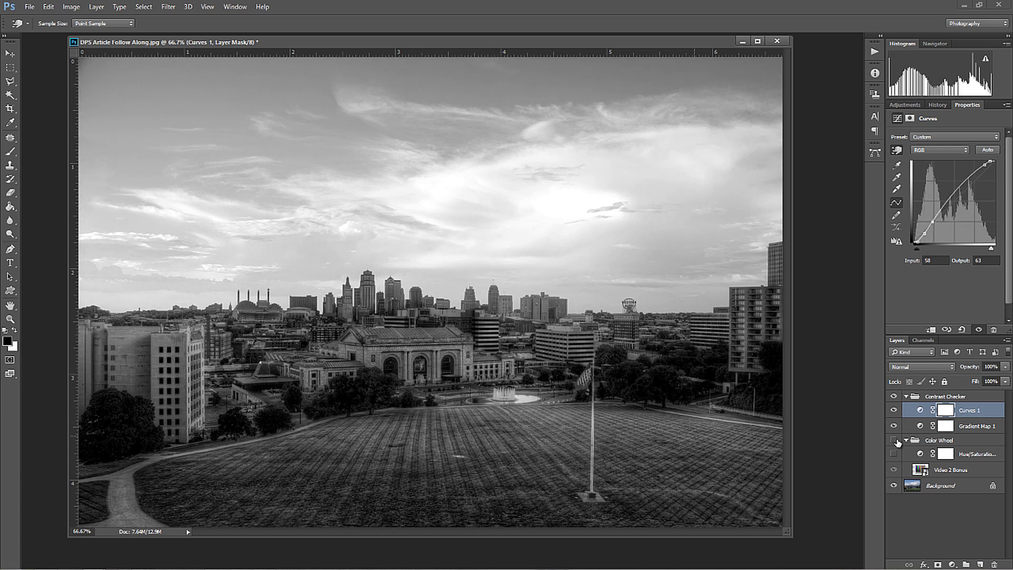
- Hide Gradient Map 1 to restore colour and compare the skyline with Curves 1 on and off
left_click(898, 411)
left_click(898, 411)
left_click(894, 425)
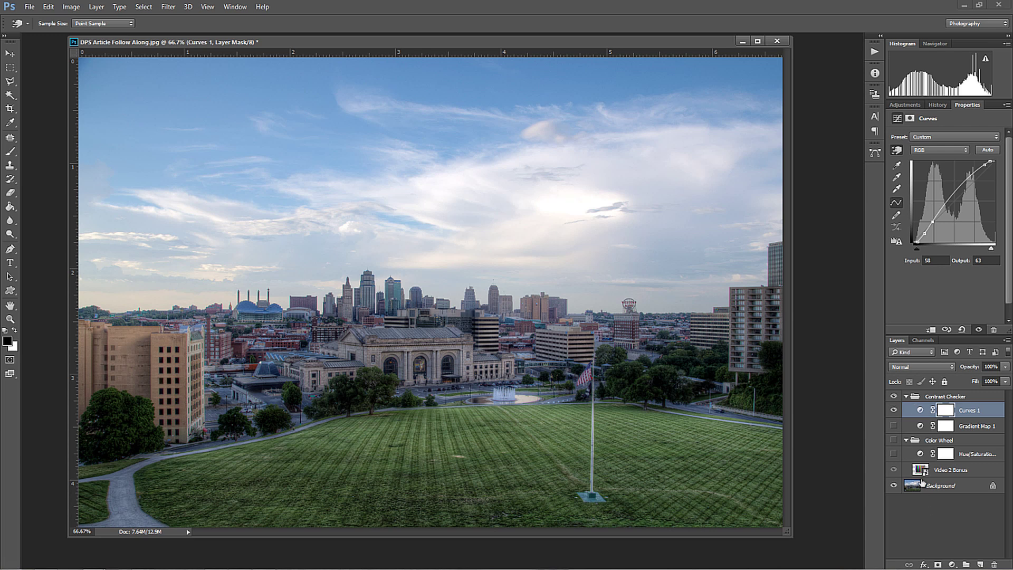
left_click(894, 410)
left_click(894, 410)
left_click(893, 411)
left_click(894, 410)
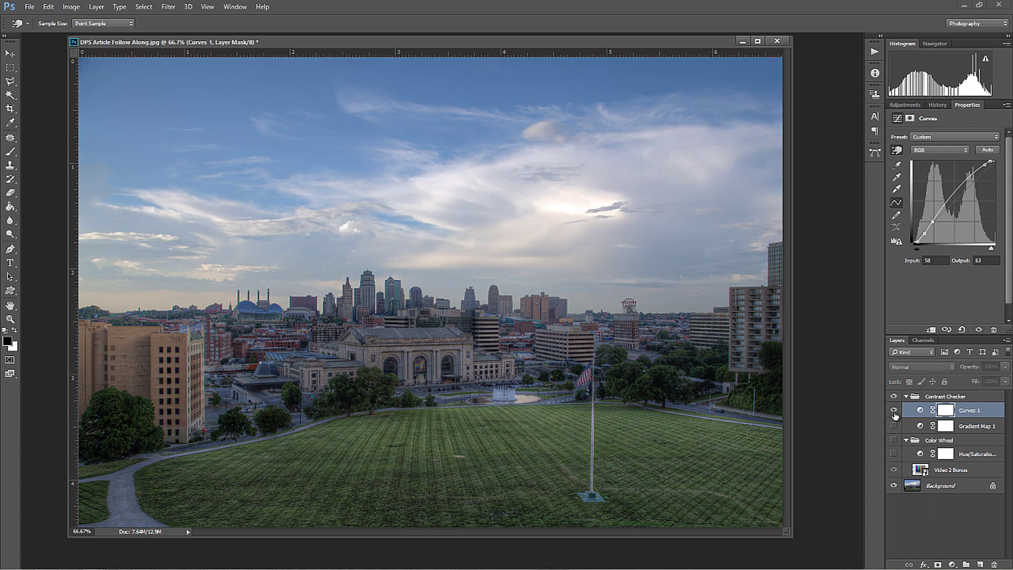
left_click(894, 411)
left_click(894, 411)
left_click(894, 410)
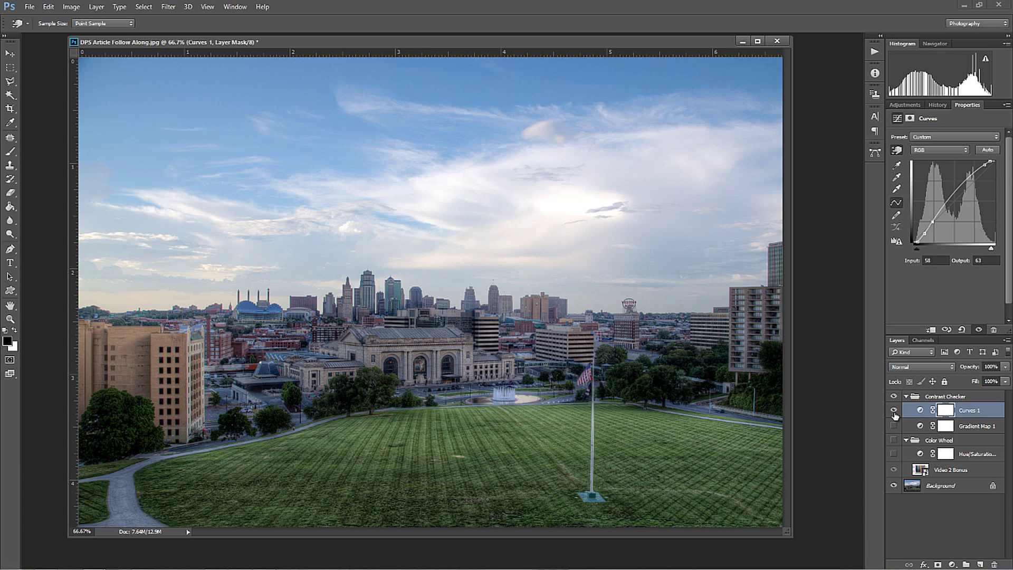
- Set the Curves 1 blend mode to Luminosity and compare its effect on and off
left_click(933, 366)
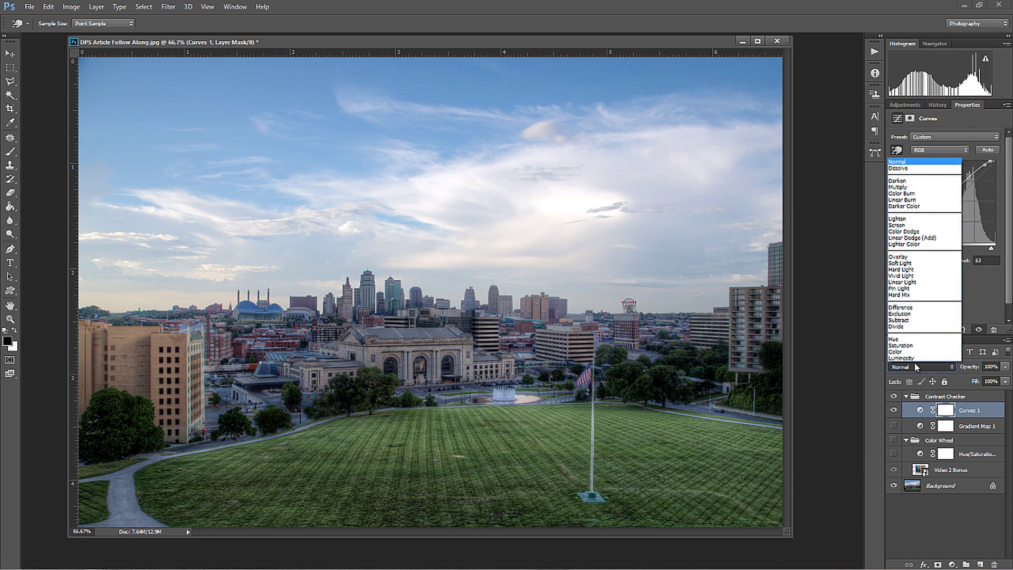
left_click(912, 358)
left_click(893, 410)
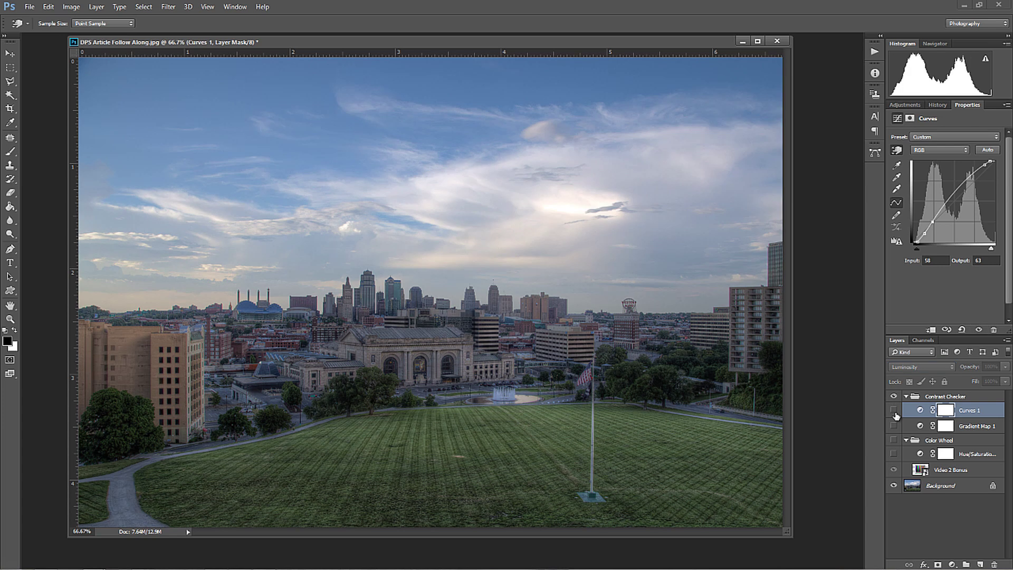
left_click(894, 411)
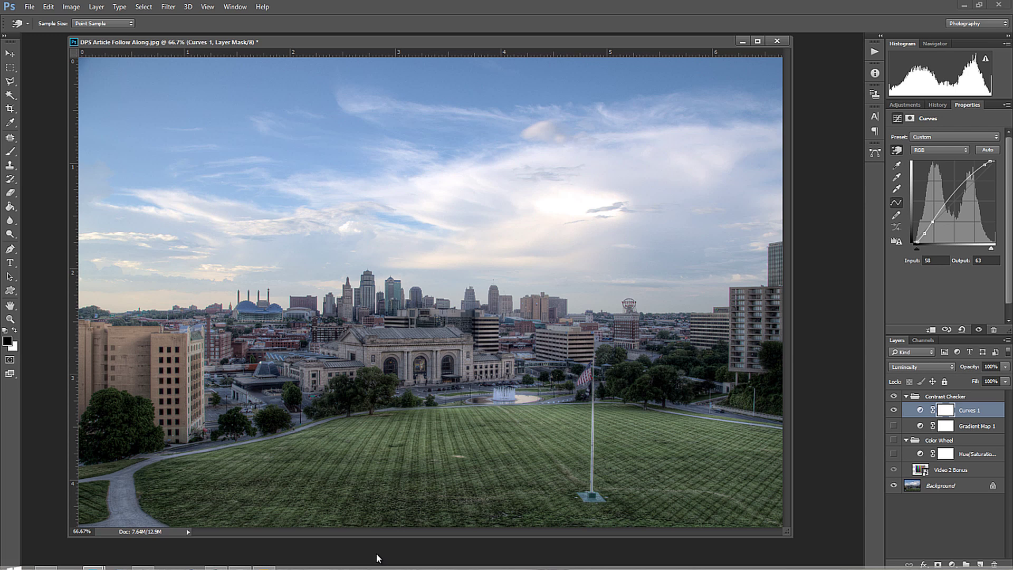
- In Bridge, open Graduated Filter Show.tif and Video 2 Bonus.tif together in Camera Raw
left_click(265, 561)
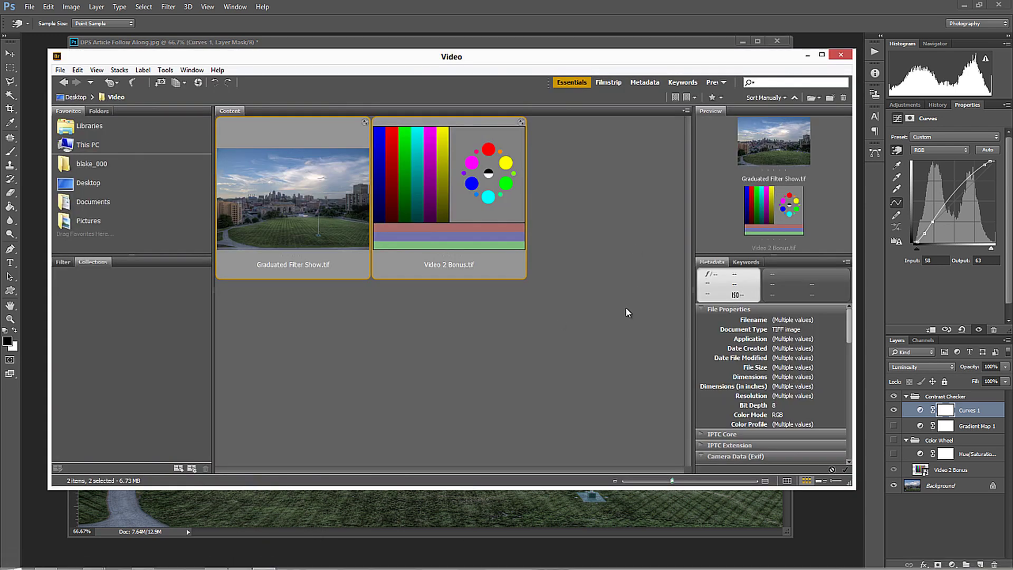
left_click_drag(548, 363, 337, 199)
right_click(338, 203)
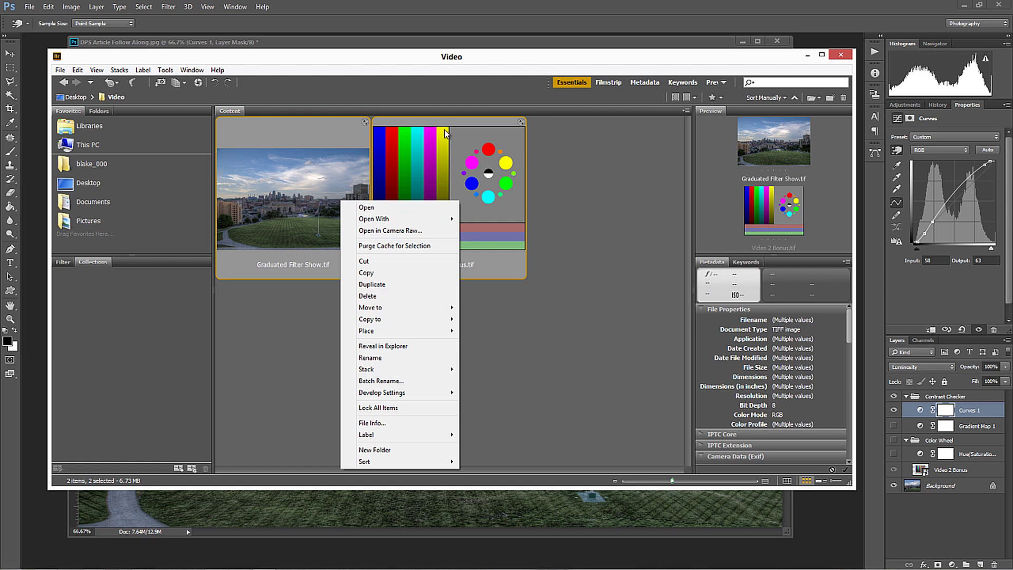
left_click(401, 230)
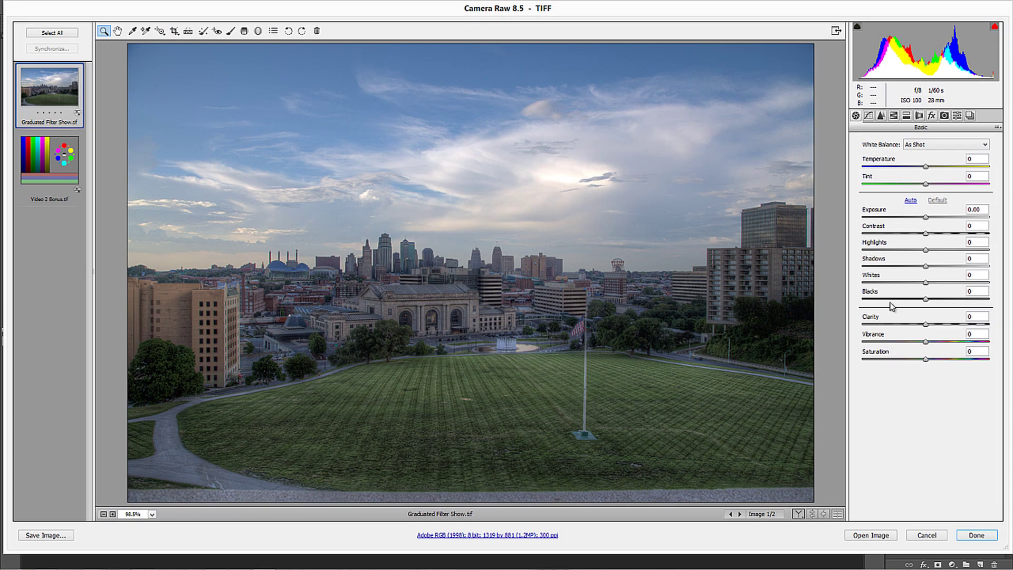
- Set the skyline's Saturation to -100, desaturate Video 2 Bonus.tif to compare, then reset it to 0
left_click(926, 358)
left_click_drag(928, 363, 825, 365)
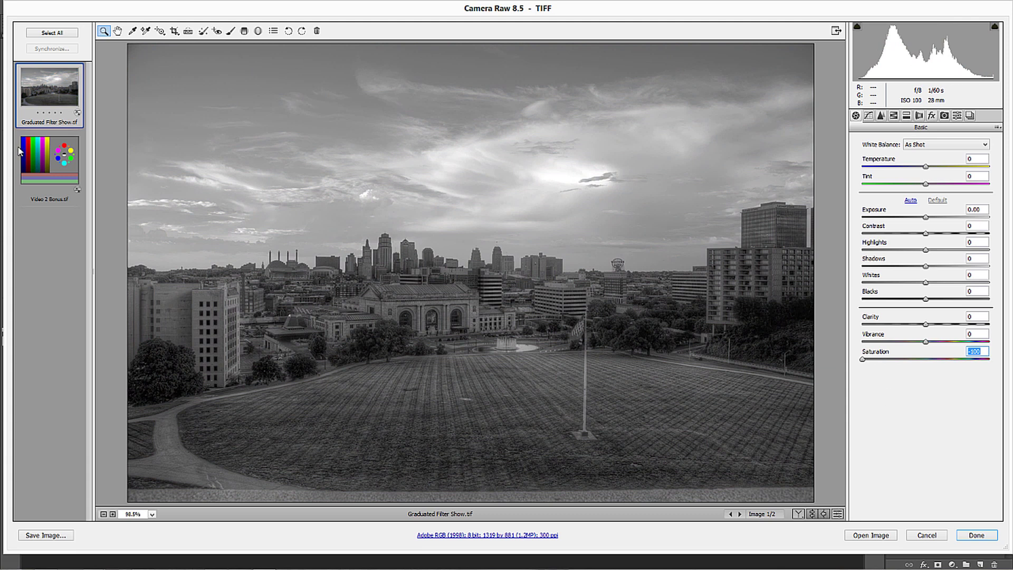
left_click(62, 138)
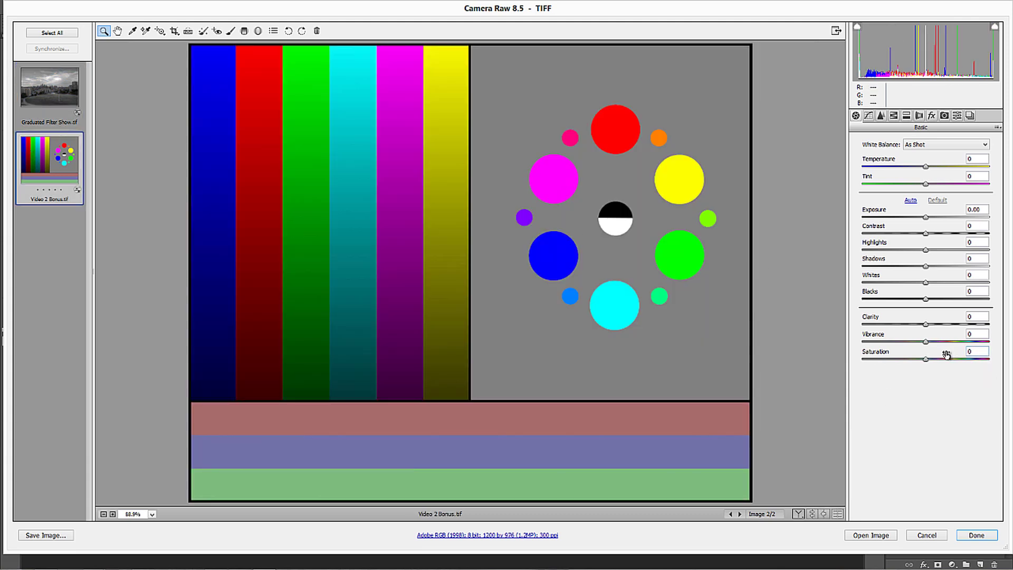
left_click_drag(927, 359, 803, 362)
key("p")
key("p")
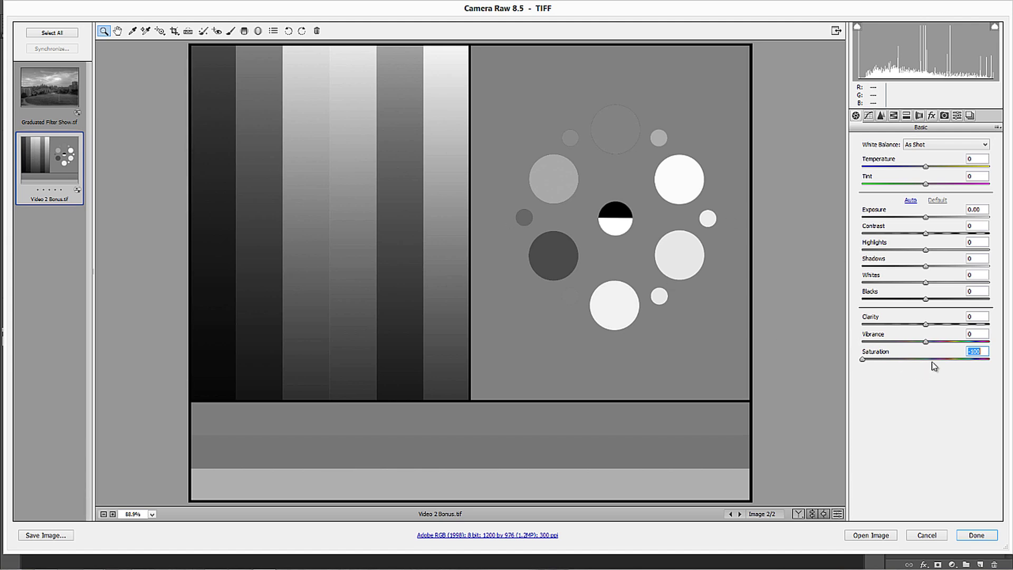
type("0")
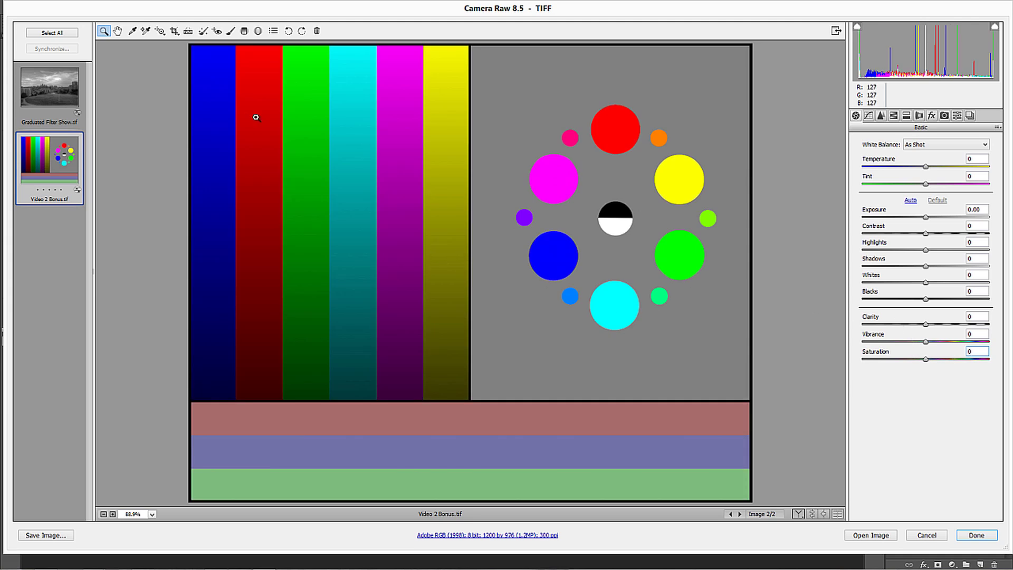
left_click(57, 102)
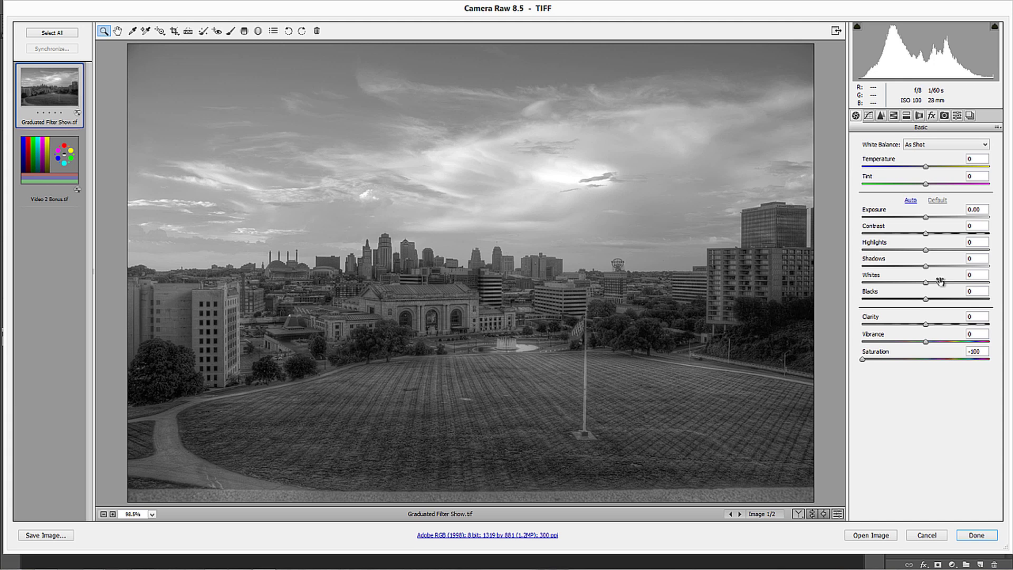
- Adjust Shadows and Blacks with the clipping preview, deepening the blacks and slightly lifting the shadows
left_click(926, 267, "alt")
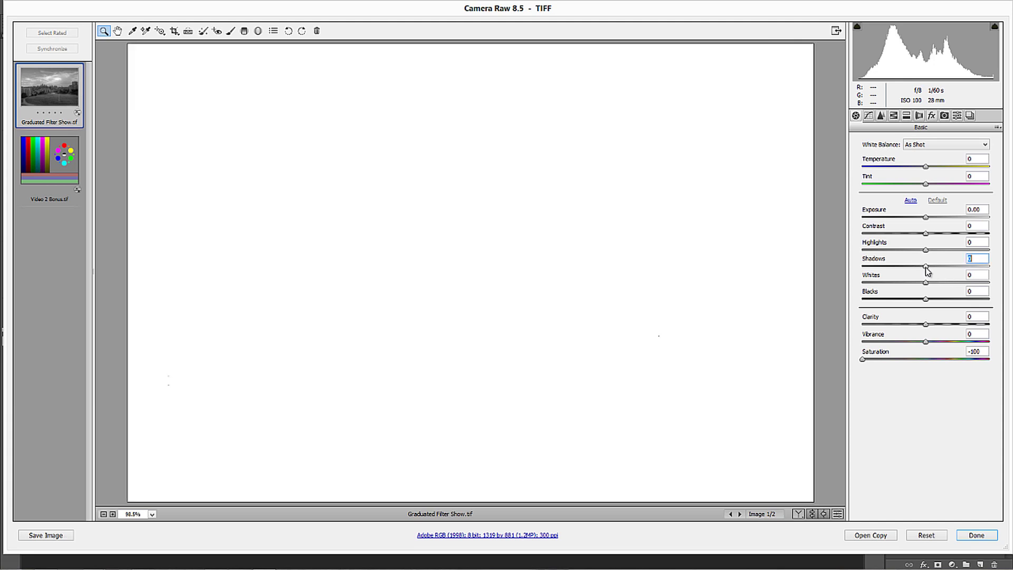
mouse_move(927, 271)
left_mouse_down()
mouse_move(911, 267)
mouse_move(949, 267)
mouse_move(926, 267)
left_mouse_up()
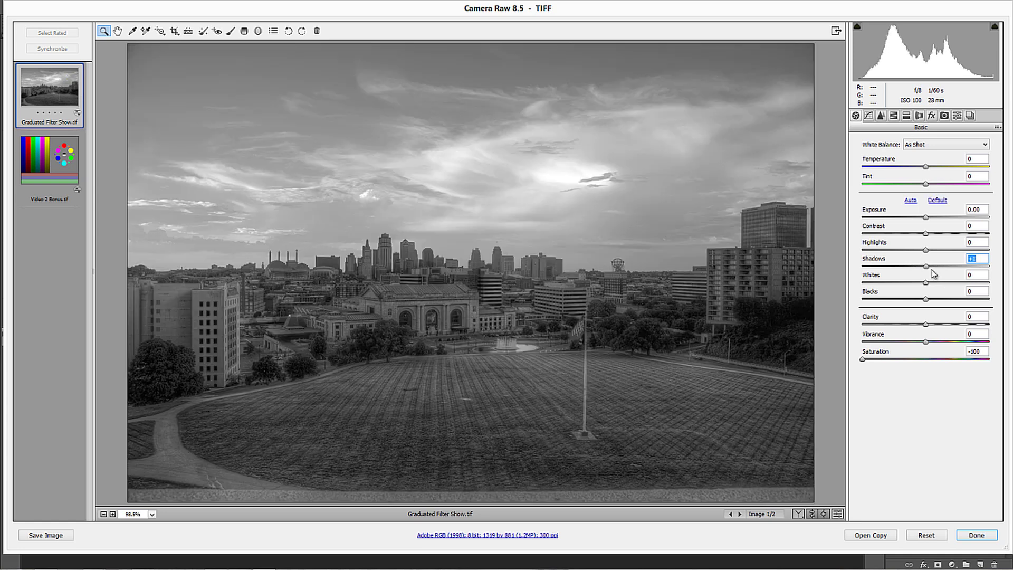
left_click(923, 299, "alt")
mouse_move(924, 300)
left_mouse_down()
mouse_move(910, 301)
mouse_move(927, 302)
left_mouse_up()
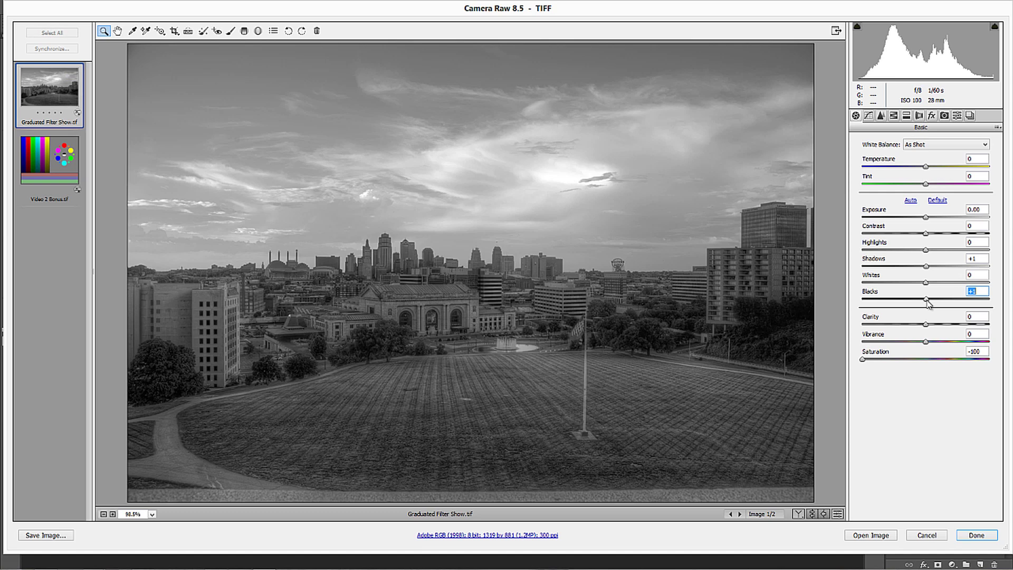
left_click_drag(927, 267, 943, 255)
key("alt")
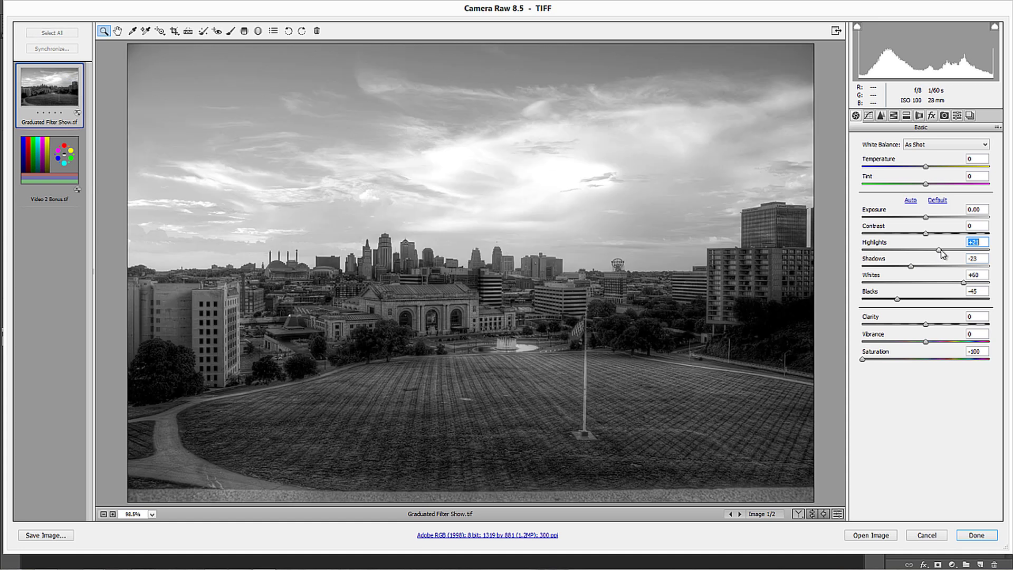
- In the Tone Curve Point tab, raise input 188 to 196 and lower 80 to 76
left_click(872, 117)
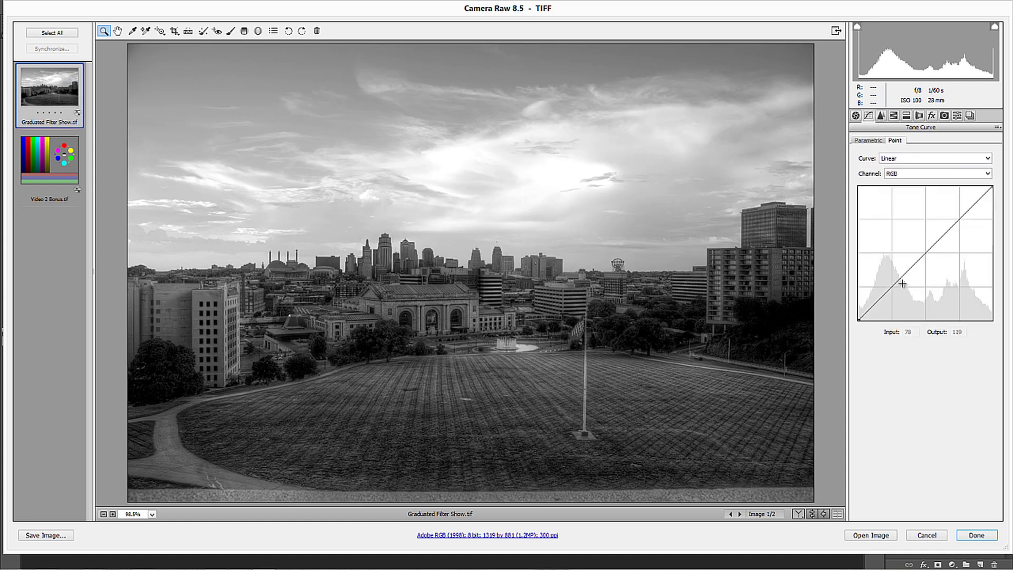
left_click(877, 140)
left_click(896, 141)
left_click_drag(964, 218, 957, 216)
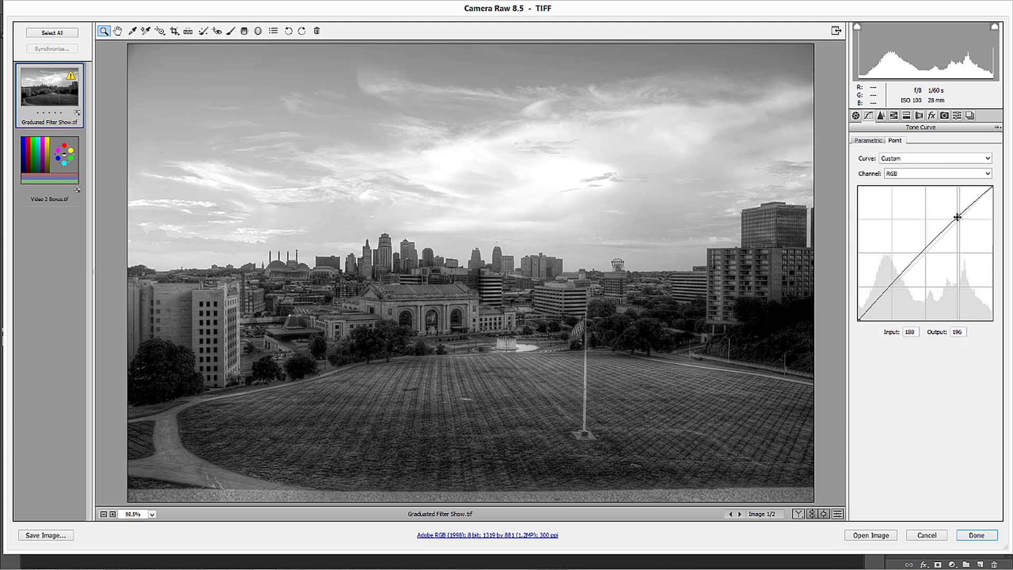
left_click_drag(899, 277, 900, 280)
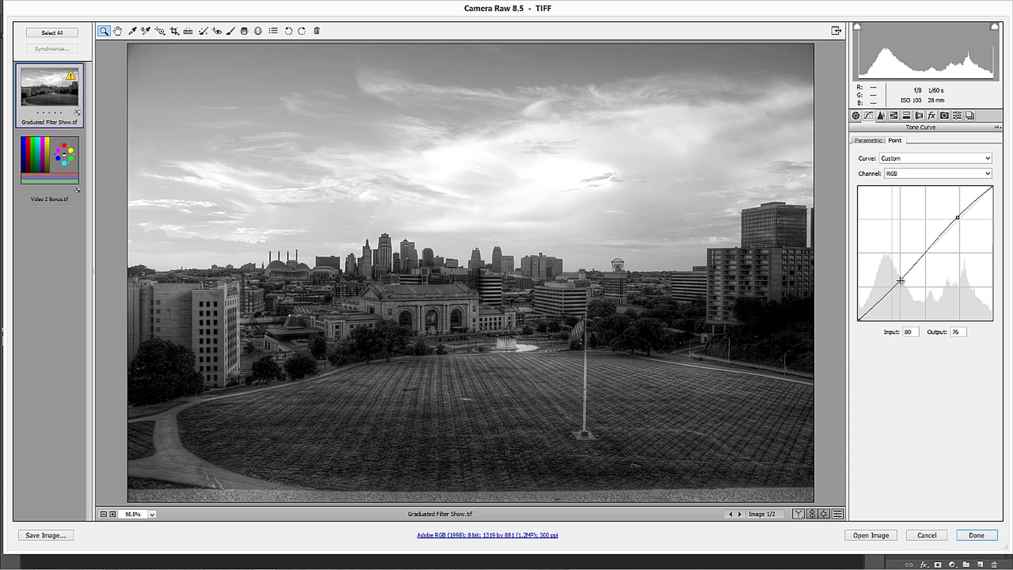
left_click(856, 116)
- Set the skyline's Saturation to 0, briefly testing other saturation levels before settling
left_click(942, 352)
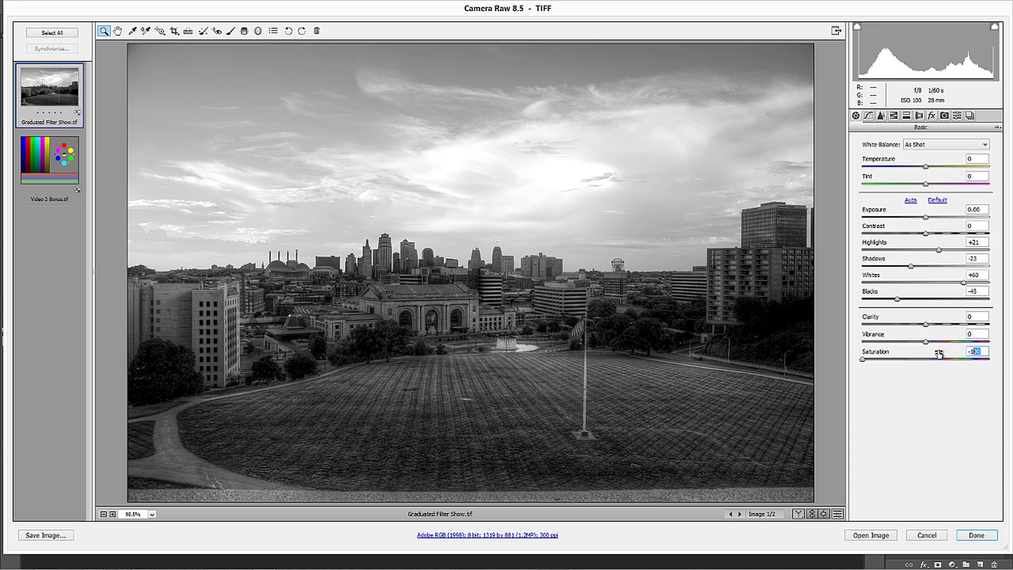
type("0")
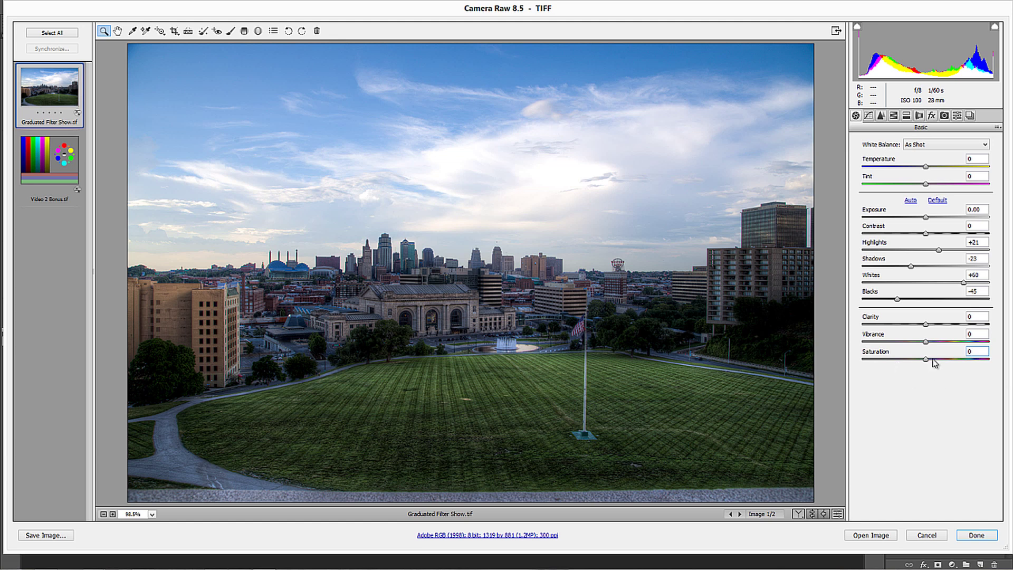
left_click_drag(926, 359, 928, 335)
type("0")
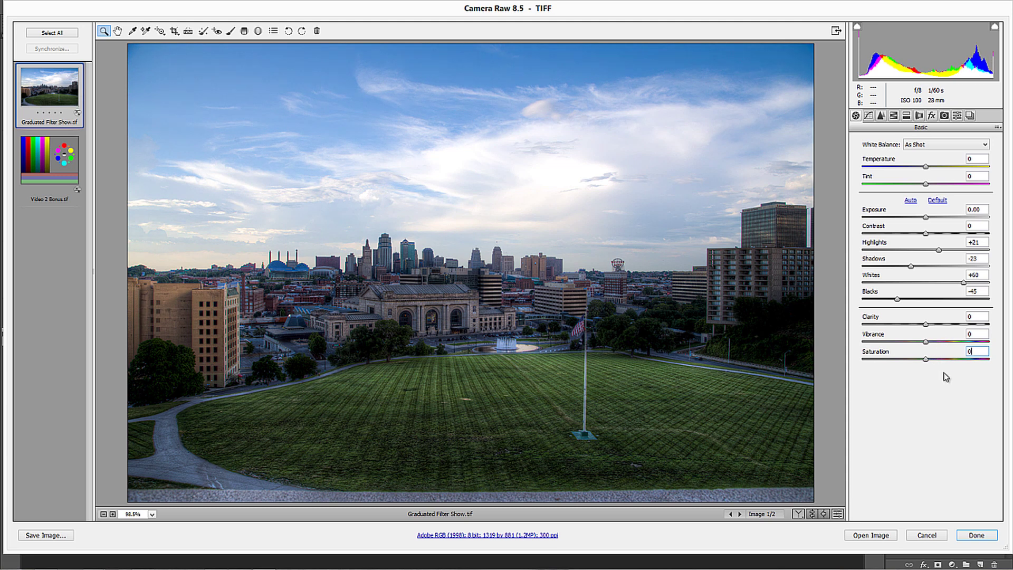